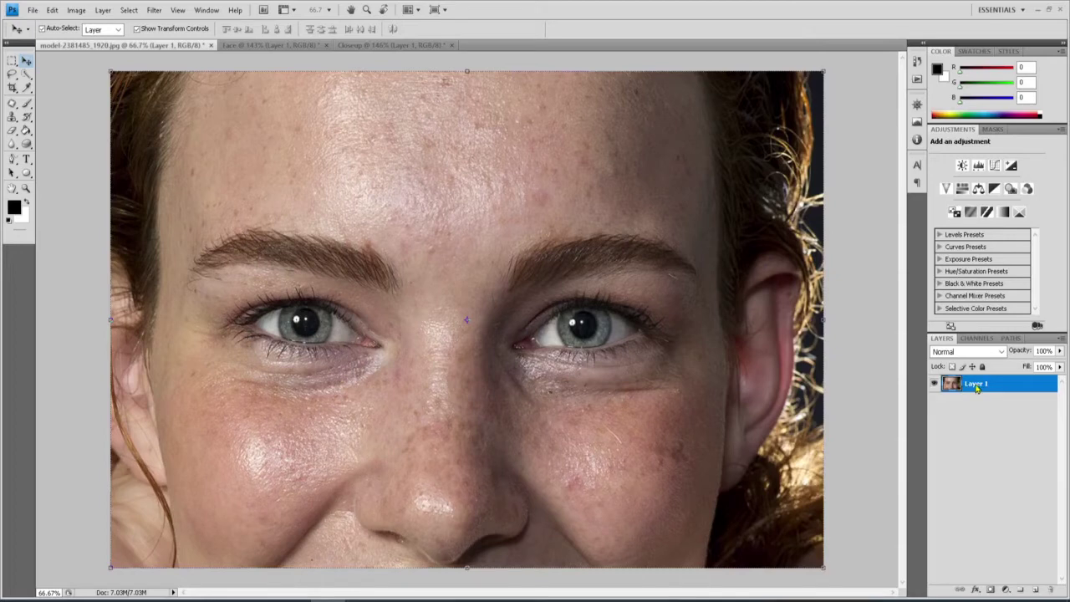
- Duplicate Layer 1 to create Layer 1 copy above it
{"action": "right_click", "coordinate": [976, 389]}
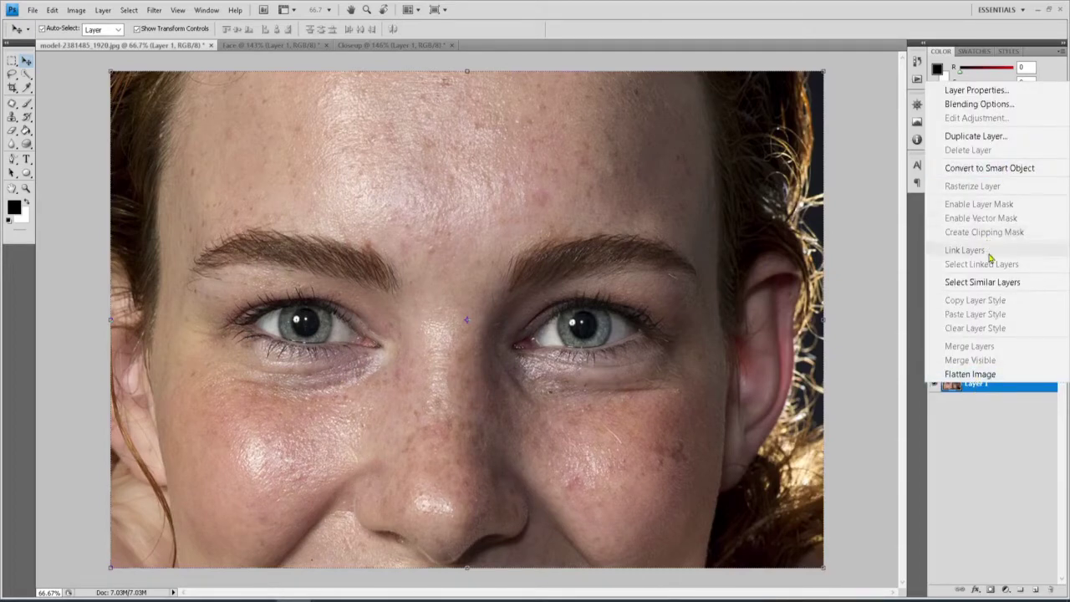
{"action": "left_click", "coordinate": [975, 136]}
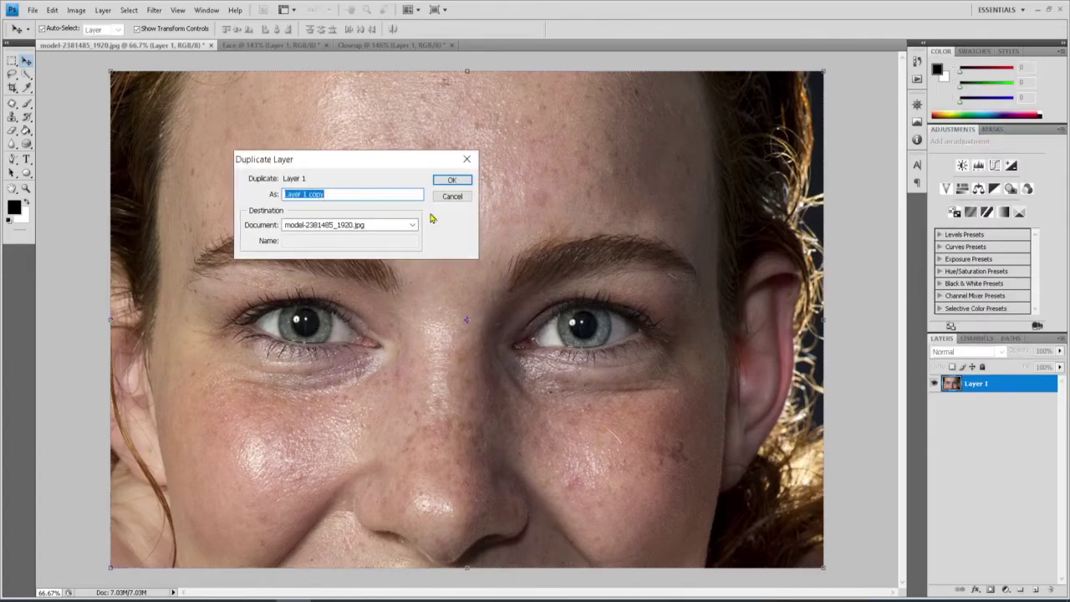
{"action": "left_click", "coordinate": [450, 179]}
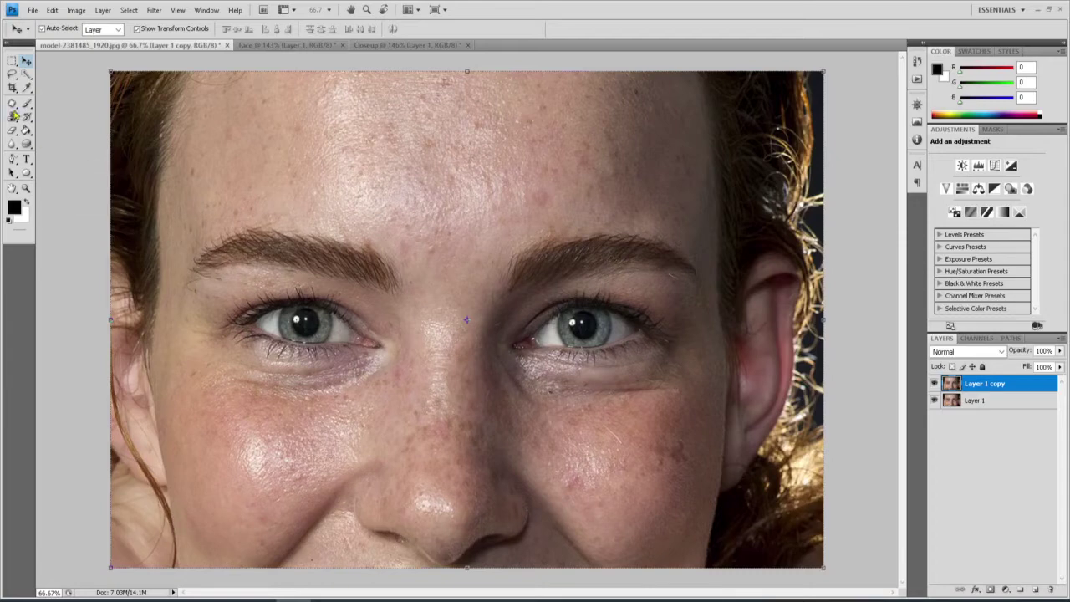
- With the Patch Tool, patch the lines under the left eye using clean cheek skin below
{"action": "left_click", "coordinate": [12, 104]}
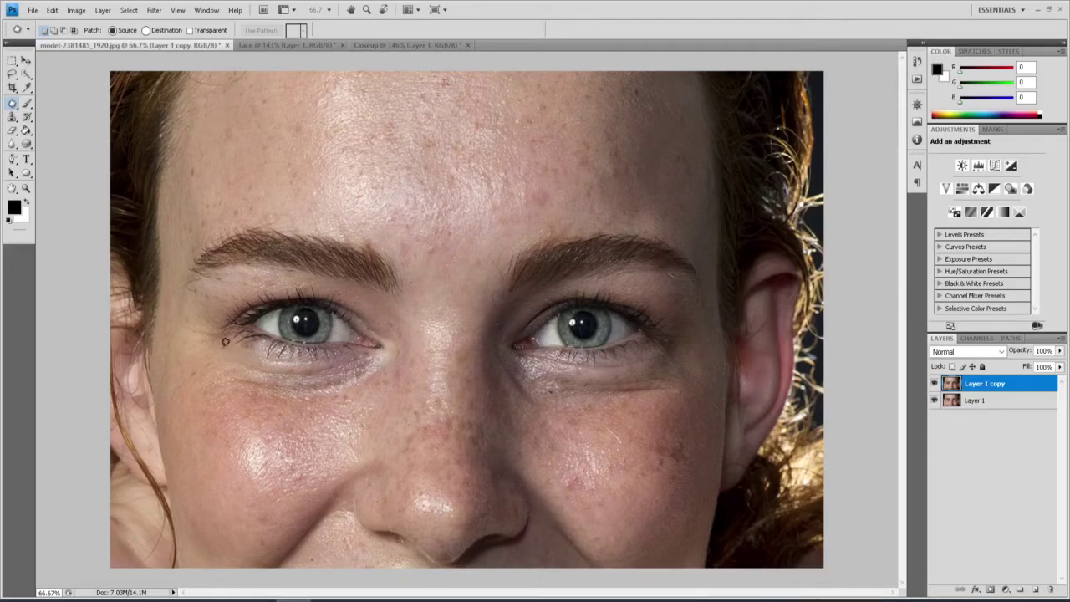
{"action": "mouse_move", "coordinate": [230, 344]}
{"action": "left_mouse_down"}
{"action": "mouse_move", "coordinate": [368, 352]}
{"action": "mouse_move", "coordinate": [377, 373]}
{"action": "mouse_move", "coordinate": [318, 401]}
{"action": "mouse_move", "coordinate": [260, 400]}
{"action": "mouse_move", "coordinate": [229, 345]}
{"action": "left_mouse_up"}
{"action": "left_click_drag", "start_coordinate": [298, 382], "coordinate": [255, 430]}
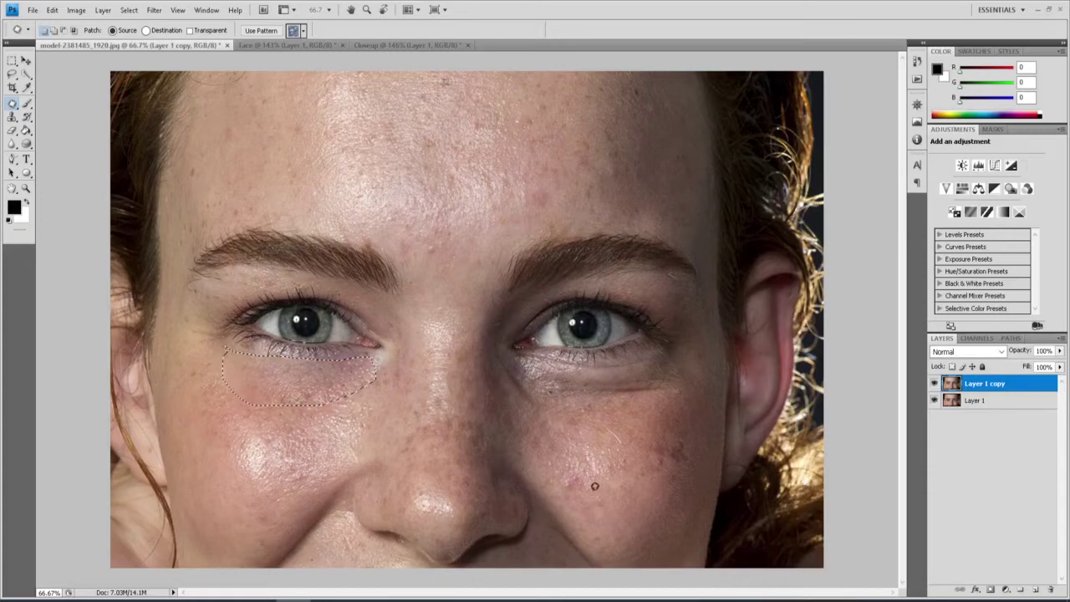
- Patch the skin under the right eye and the lower eyelid lines with smoother cheek texture
{"action": "key", "text": "ctrl+d"}
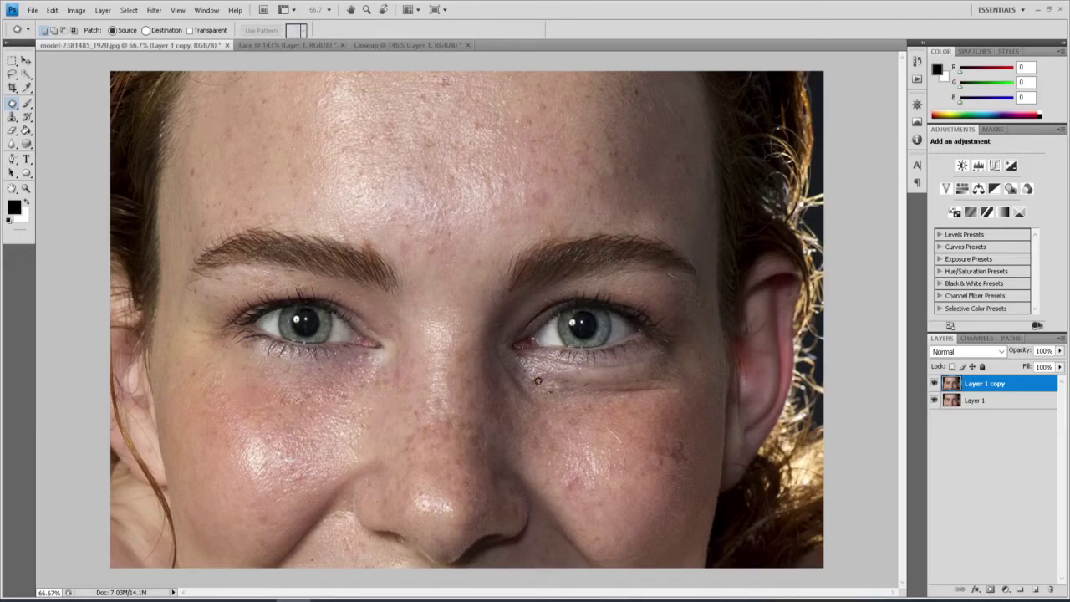
{"action": "mouse_move", "coordinate": [543, 378]}
{"action": "left_mouse_down"}
{"action": "mouse_move", "coordinate": [652, 368]}
{"action": "mouse_move", "coordinate": [681, 380]}
{"action": "mouse_move", "coordinate": [672, 396]}
{"action": "mouse_move", "coordinate": [640, 401]}
{"action": "mouse_move", "coordinate": [541, 380]}
{"action": "left_mouse_up"}
{"action": "left_click_drag", "start_coordinate": [660, 405], "coordinate": [625, 434]}
{"action": "left_click_drag", "start_coordinate": [721, 438], "coordinate": [721, 438]}
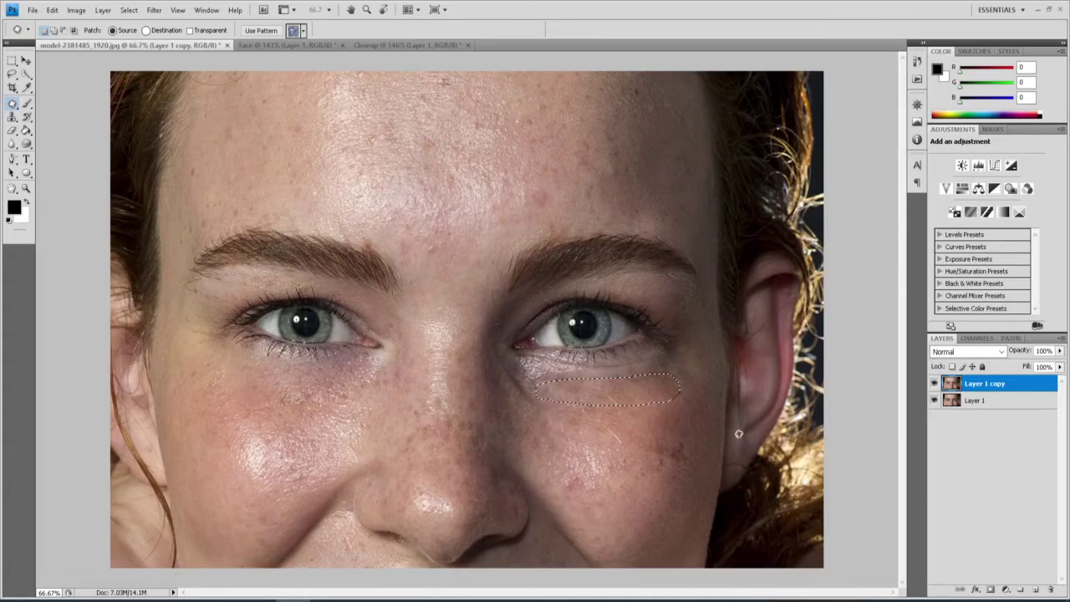
{"action": "mouse_move", "coordinate": [565, 355]}
{"action": "left_mouse_down"}
{"action": "mouse_move", "coordinate": [651, 358]}
{"action": "mouse_move", "coordinate": [609, 369]}
{"action": "mouse_move", "coordinate": [531, 359]}
{"action": "mouse_move", "coordinate": [552, 350]}
{"action": "mouse_move", "coordinate": [635, 368]}
{"action": "mouse_move", "coordinate": [535, 361]}
{"action": "mouse_move", "coordinate": [589, 372]}
{"action": "mouse_move", "coordinate": [602, 411]}
{"action": "mouse_move", "coordinate": [627, 417]}
{"action": "mouse_move", "coordinate": [622, 386]}
{"action": "left_mouse_up"}
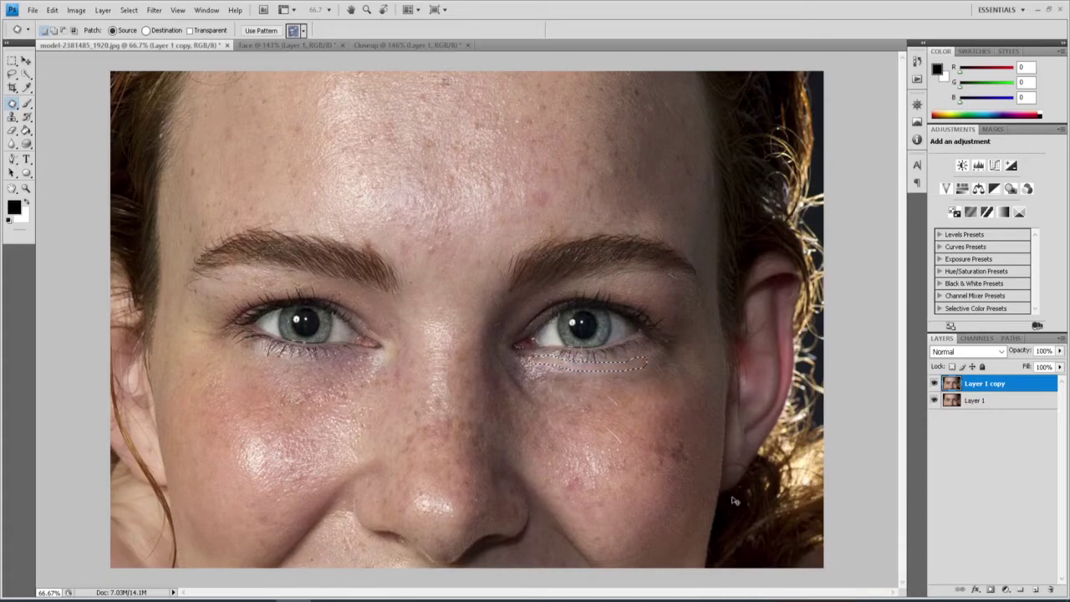
{"action": "key", "text": "ctrl+d"}
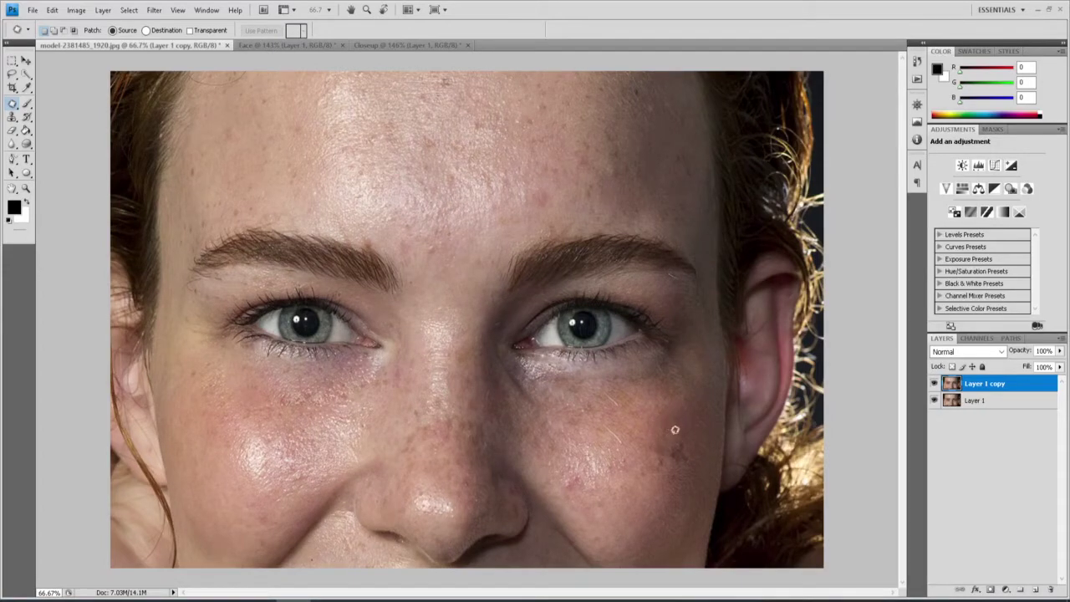
- Patch the blemish on the right cheek with clean surrounding skin and deselect
{"action": "mouse_move", "coordinate": [676, 430]}
{"action": "left_mouse_down"}
{"action": "mouse_move", "coordinate": [633, 443]}
{"action": "mouse_move", "coordinate": [634, 460]}
{"action": "mouse_move", "coordinate": [690, 475]}
{"action": "mouse_move", "coordinate": [695, 456]}
{"action": "mouse_move", "coordinate": [668, 429]}
{"action": "mouse_move", "coordinate": [655, 514]}
{"action": "left_mouse_up"}
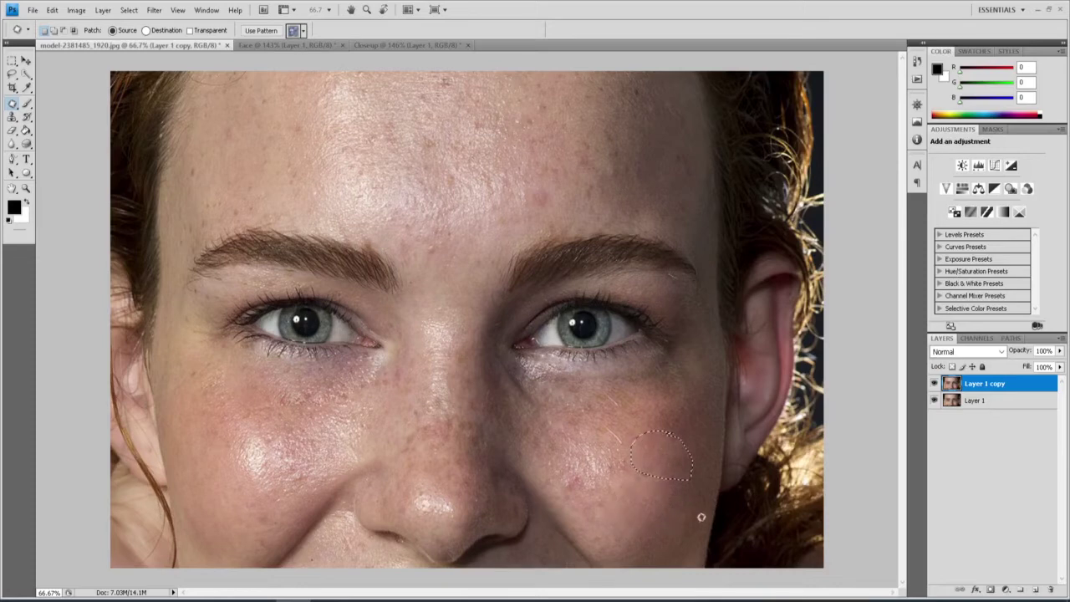
{"action": "key", "text": "ctrl+d"}
- Use the Spot Healing Brush to heal the fine lines beneath the eye
{"action": "left_click", "coordinate": [12, 105]}
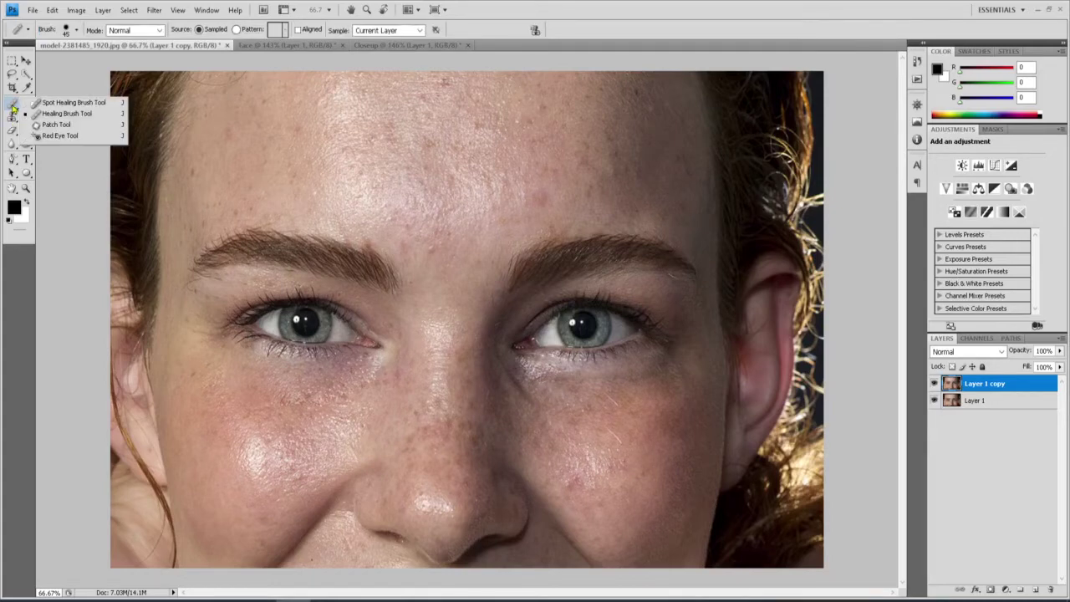
{"action": "left_click", "coordinate": [74, 102]}
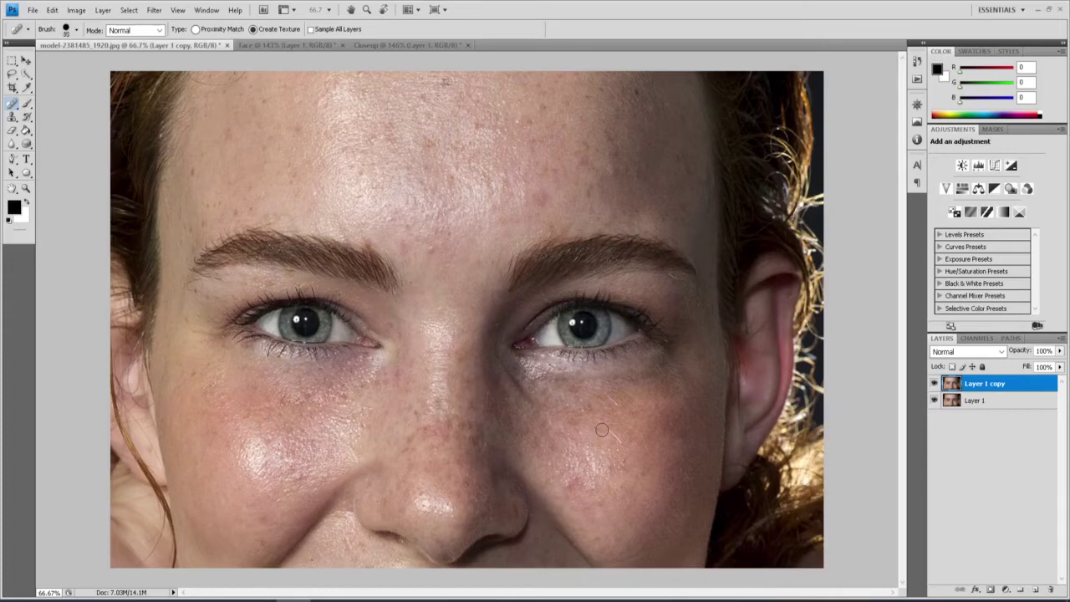
{"action": "key", "text": "bracketright"}
{"action": "key", "text": "bracketright"}
{"action": "key", "text": "bracketright"}
{"action": "key", "text": "bracketright"}
{"action": "key", "text": "bracketleft"}
{"action": "left_click_drag", "start_coordinate": [602, 426], "coordinate": [620, 445]}
{"action": "left_click_drag", "start_coordinate": [605, 394], "coordinate": [619, 408]}
- Heal the small spots on the forehead, nose tip and both cheeks
{"action": "key", "text": "bracketright"}
{"action": "key", "text": "bracketright"}
{"action": "key", "text": "bracketright"}
{"action": "left_click", "coordinate": [539, 198]}
{"action": "left_click", "coordinate": [558, 498]}
{"action": "left_click", "coordinate": [437, 518]}
{"action": "left_click", "coordinate": [449, 97]}
{"action": "key", "text": "bracketleft"}
{"action": "left_click", "coordinate": [193, 172]}
{"action": "left_click", "coordinate": [597, 478]}
{"action": "left_click", "coordinate": [264, 518]}
- Select the Clone Stamp Tool and set its mode to Lighten
{"action": "left_click", "coordinate": [12, 121]}
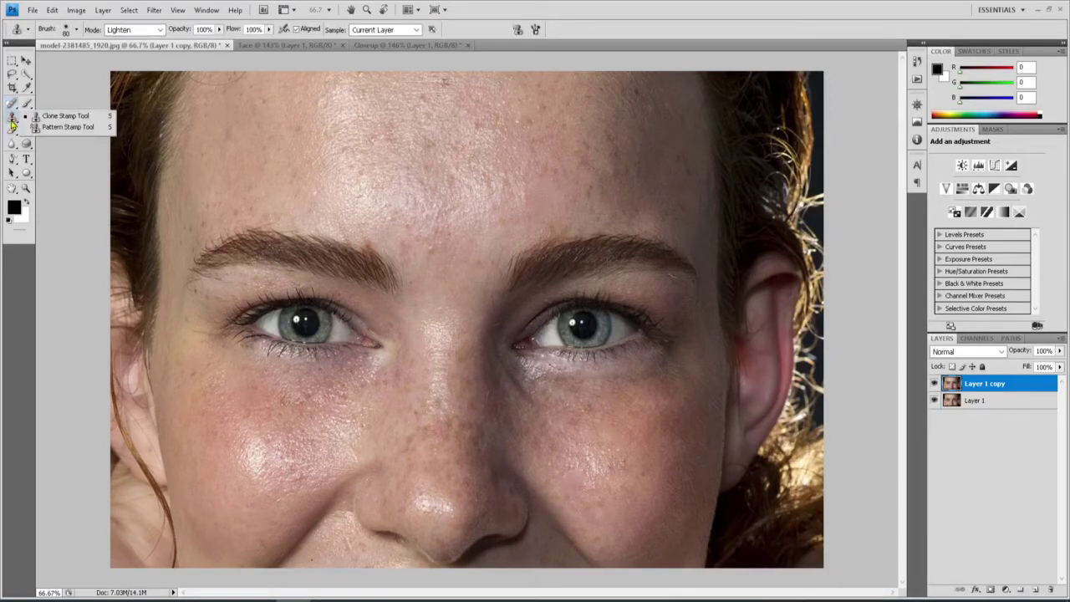
{"action": "left_click", "coordinate": [67, 120]}
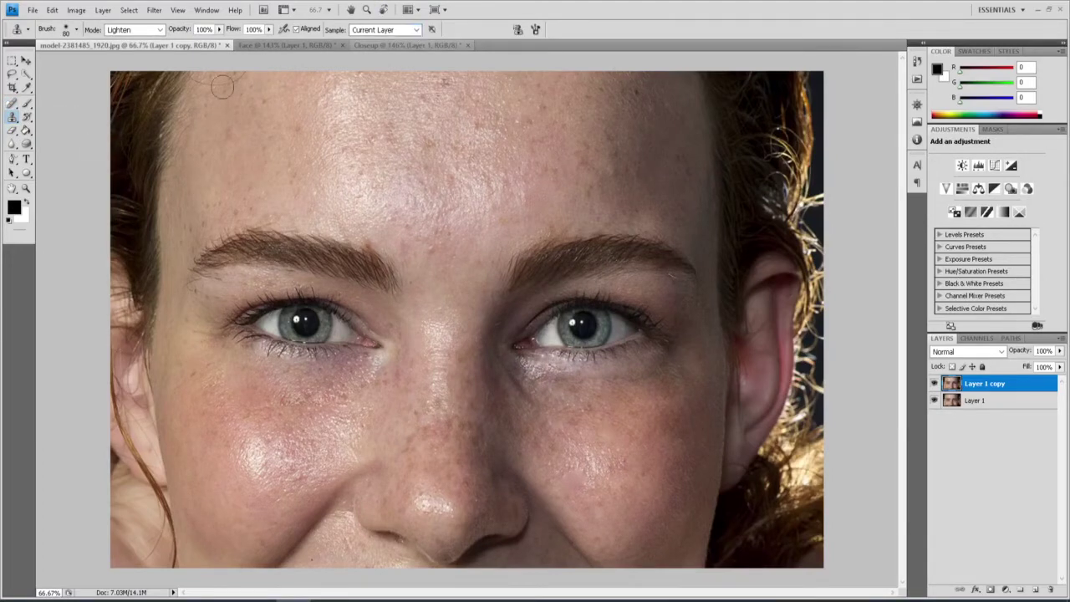
{"action": "left_click", "coordinate": [160, 30]}
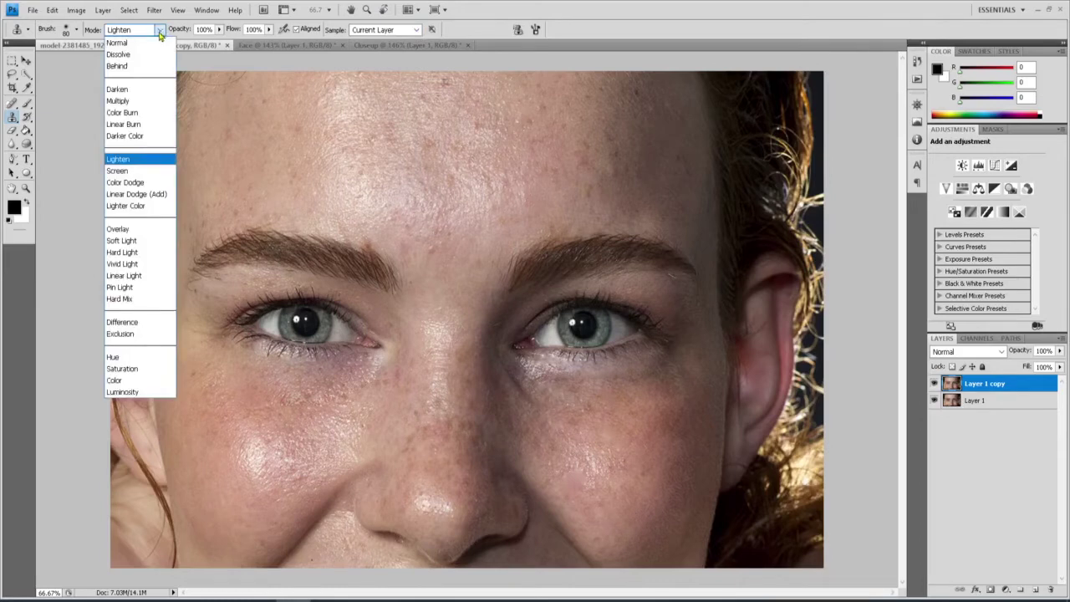
{"action": "left_click", "coordinate": [136, 160]}
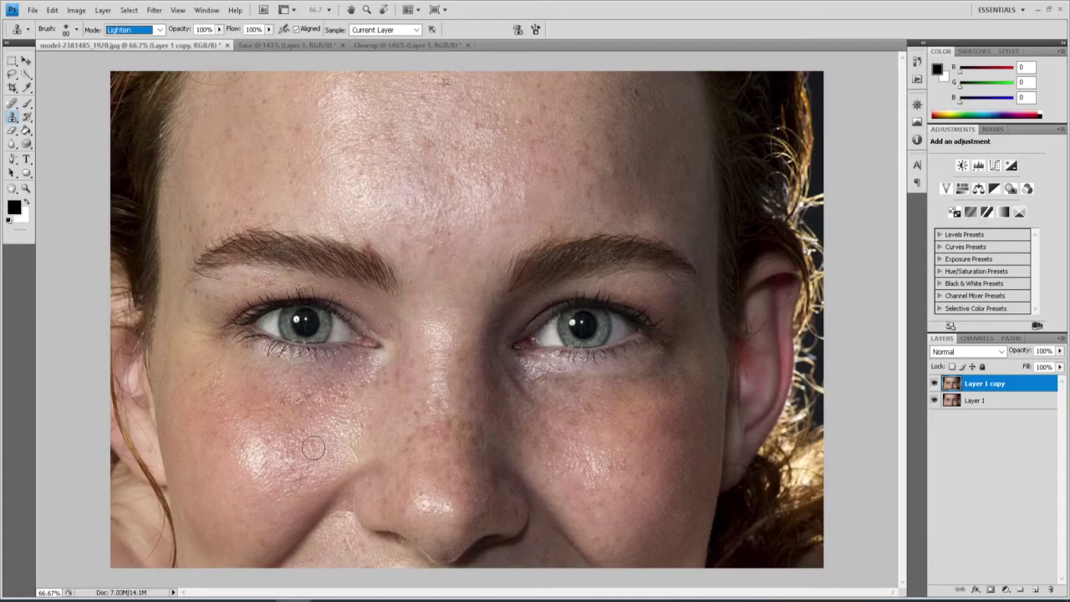
- Duplicate Layer 1 copy to create Layer 1 copy 2 on top
{"action": "right_click", "coordinate": [984, 385]}
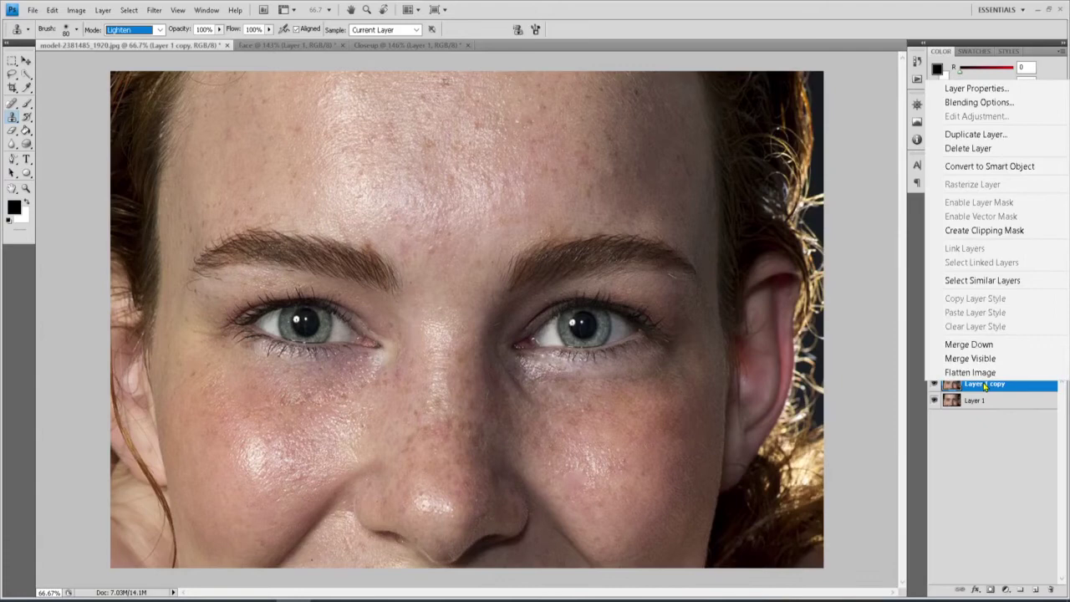
{"action": "left_click", "coordinate": [995, 134]}
{"action": "left_click", "coordinate": [448, 178]}
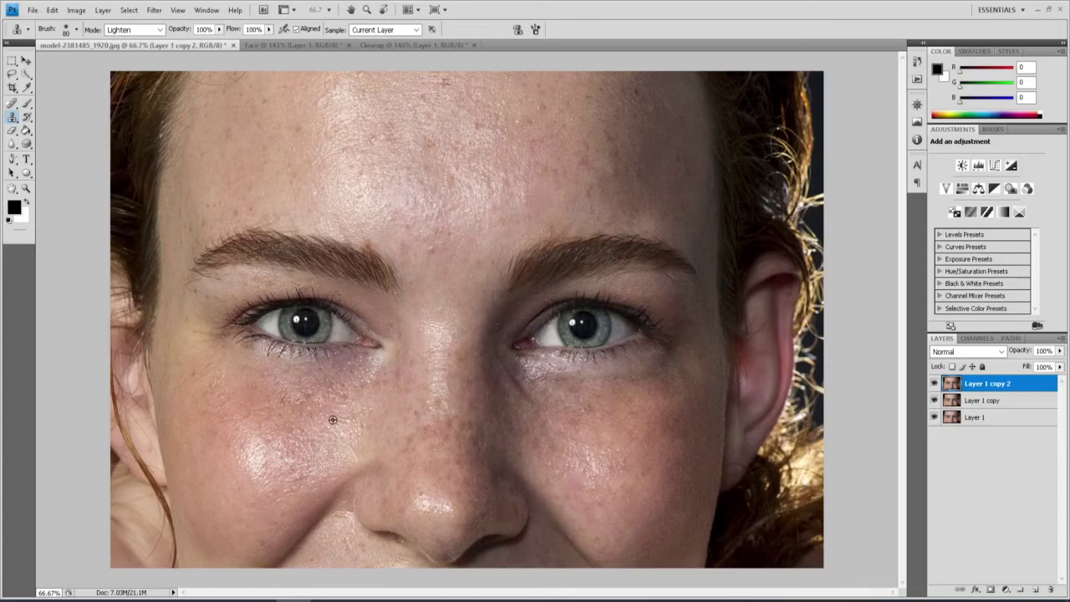
- Clone in Lighten mode to brighten the dark circle under the left eye
{"action": "mouse_move", "coordinate": [345, 375]}
{"action": "left_mouse_down"}
{"action": "mouse_move", "coordinate": [370, 374]}
{"action": "mouse_move", "coordinate": [349, 380]}
{"action": "left_mouse_up"}
{"action": "key", "text": "bracketright"}
{"action": "key", "text": "bracketright"}
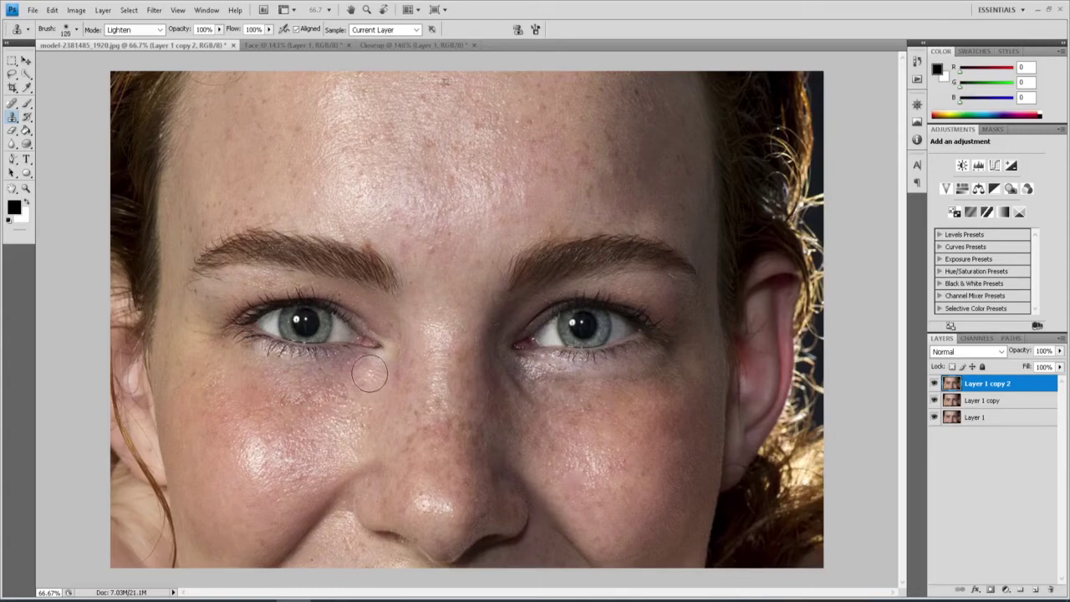
{"action": "mouse_move", "coordinate": [367, 374]}
{"action": "left_mouse_down"}
{"action": "mouse_move", "coordinate": [298, 374]}
{"action": "mouse_move", "coordinate": [318, 376]}
{"action": "mouse_move", "coordinate": [228, 364]}
{"action": "mouse_move", "coordinate": [288, 376]}
{"action": "mouse_move", "coordinate": [222, 362]}
{"action": "mouse_move", "coordinate": [288, 396]}
{"action": "mouse_move", "coordinate": [367, 382]}
{"action": "mouse_move", "coordinate": [327, 410]}
{"action": "mouse_move", "coordinate": [269, 412]}
{"action": "mouse_move", "coordinate": [296, 411]}
{"action": "mouse_move", "coordinate": [244, 378]}
{"action": "mouse_move", "coordinate": [260, 402]}
{"action": "mouse_move", "coordinate": [405, 417]}
{"action": "left_mouse_up"}
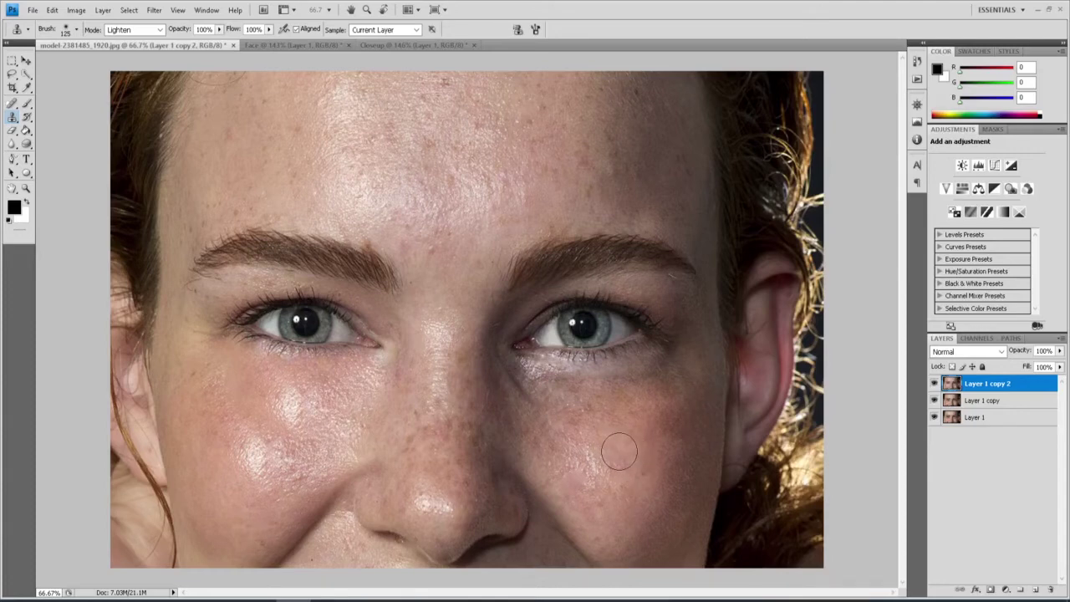
- At brush size 80, lighten the skin under the right-hand eye and cover the cheek spot
{"action": "left_click", "coordinate": [644, 422], "text": "alt"}
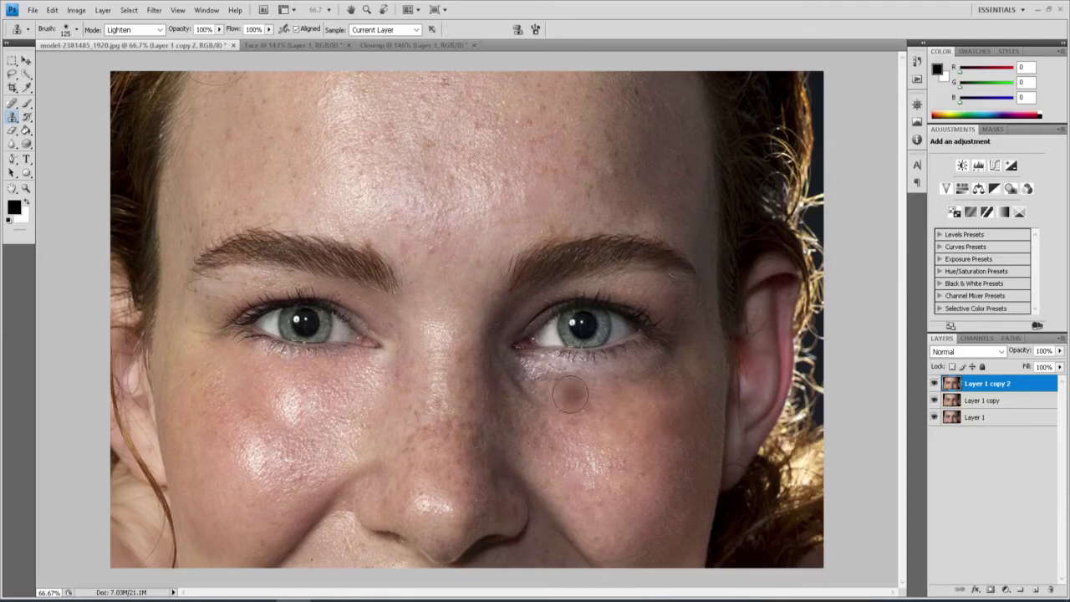
{"action": "key", "text": "bracketleft"}
{"action": "key", "text": "bracketleft"}
{"action": "key", "text": "bracketleft"}
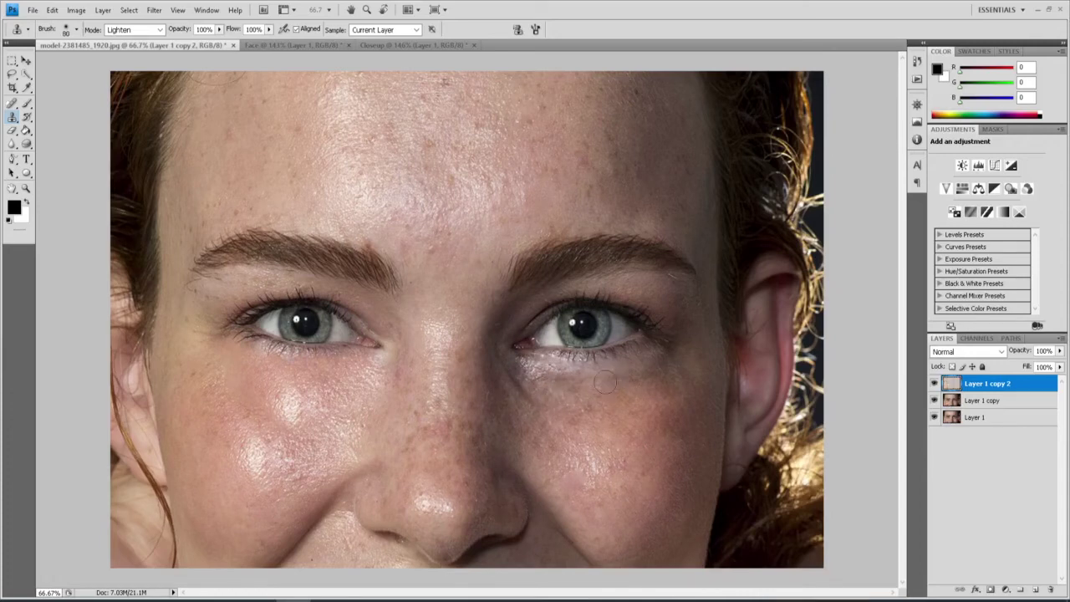
{"action": "left_click_drag", "start_coordinate": [533, 378], "coordinate": [524, 375]}
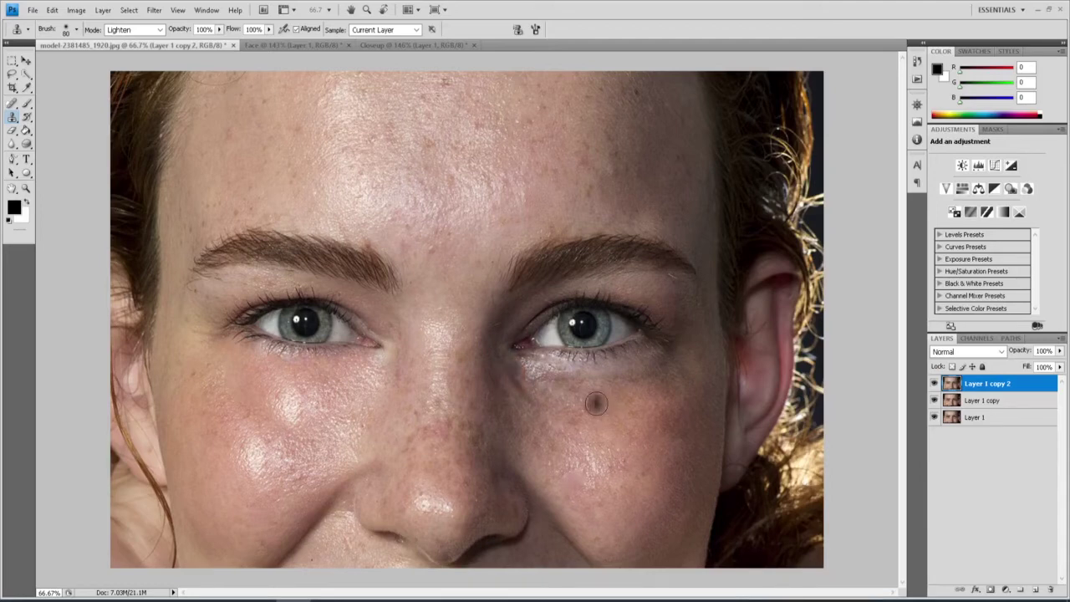
{"action": "left_click", "coordinate": [616, 393]}
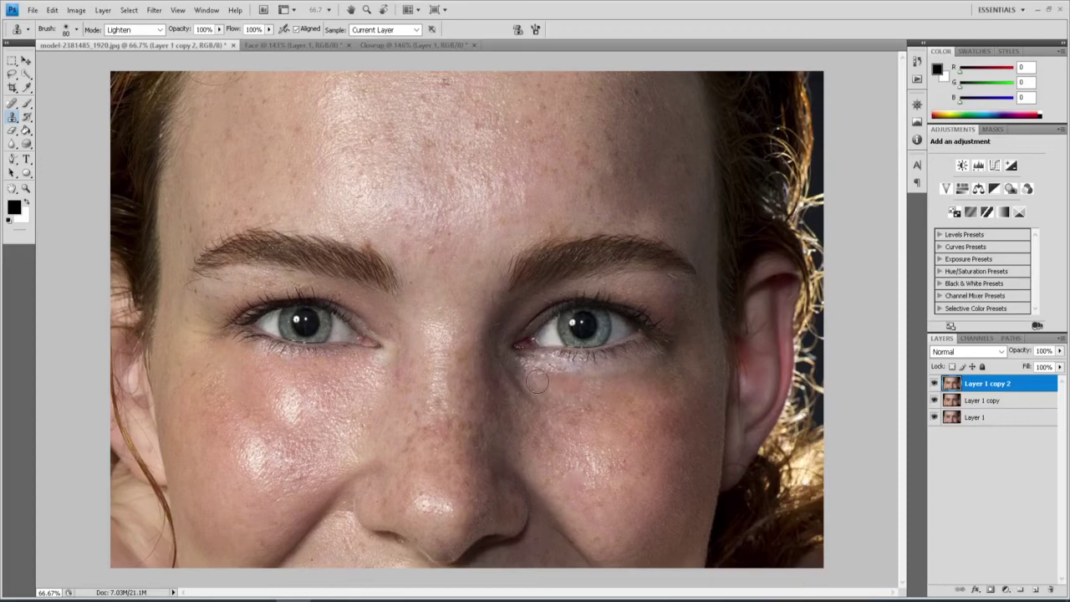
{"action": "mouse_move", "coordinate": [525, 372]}
{"action": "left_mouse_down"}
{"action": "mouse_move", "coordinate": [514, 365]}
{"action": "mouse_move", "coordinate": [525, 374]}
{"action": "left_mouse_up"}
{"action": "mouse_move", "coordinate": [539, 384]}
{"action": "left_mouse_down"}
{"action": "mouse_move", "coordinate": [566, 385]}
{"action": "mouse_move", "coordinate": [518, 369]}
{"action": "mouse_move", "coordinate": [559, 410]}
{"action": "mouse_move", "coordinate": [514, 382]}
{"action": "mouse_move", "coordinate": [553, 418]}
{"action": "mouse_move", "coordinate": [512, 371]}
{"action": "mouse_move", "coordinate": [537, 403]}
{"action": "mouse_move", "coordinate": [516, 369]}
{"action": "left_mouse_up"}
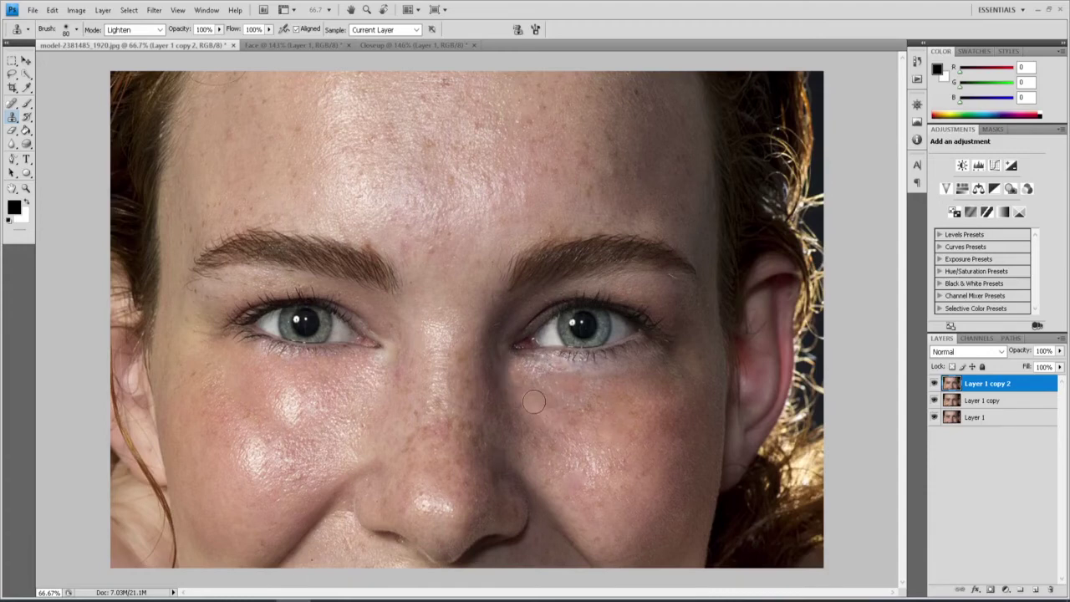
- With a 100 px Lighten clone brush and fresh sources, even out the right cheek and under-eye shadows
{"action": "key", "text": "bracketright"}
{"action": "mouse_move", "coordinate": [523, 393]}
{"action": "left_mouse_down"}
{"action": "mouse_move", "coordinate": [537, 435]}
{"action": "mouse_move", "coordinate": [545, 389]}
{"action": "mouse_move", "coordinate": [564, 433]}
{"action": "left_mouse_up"}
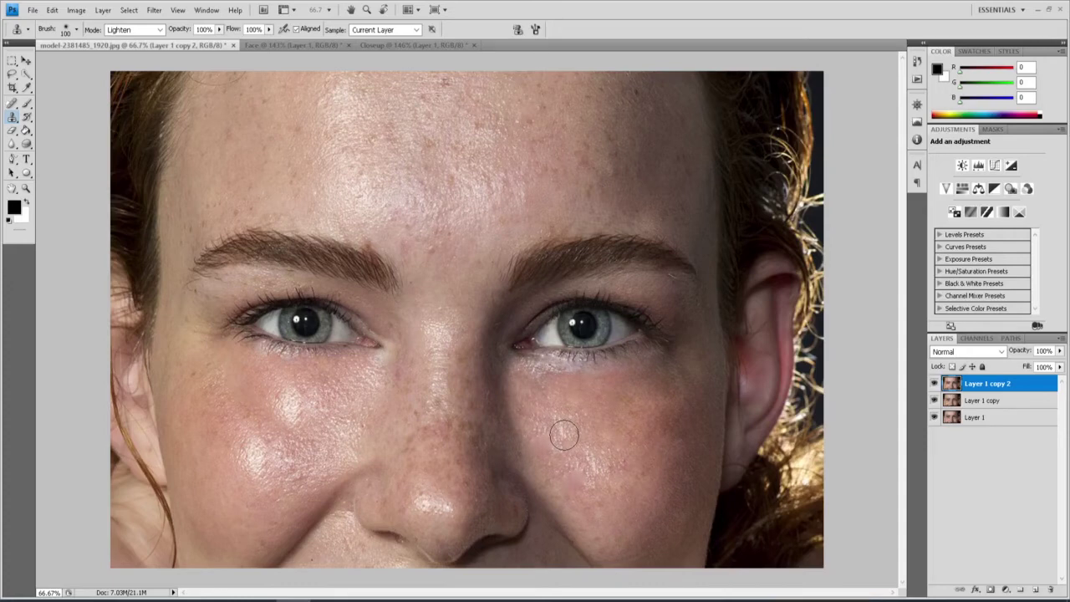
{"action": "mouse_move", "coordinate": [674, 441]}
{"action": "left_mouse_down"}
{"action": "mouse_move", "coordinate": [654, 497]}
{"action": "mouse_move", "coordinate": [677, 491]}
{"action": "mouse_move", "coordinate": [687, 509]}
{"action": "mouse_move", "coordinate": [665, 493]}
{"action": "mouse_move", "coordinate": [676, 451]}
{"action": "left_mouse_up"}
{"action": "left_click_drag", "start_coordinate": [635, 402], "coordinate": [690, 403]}
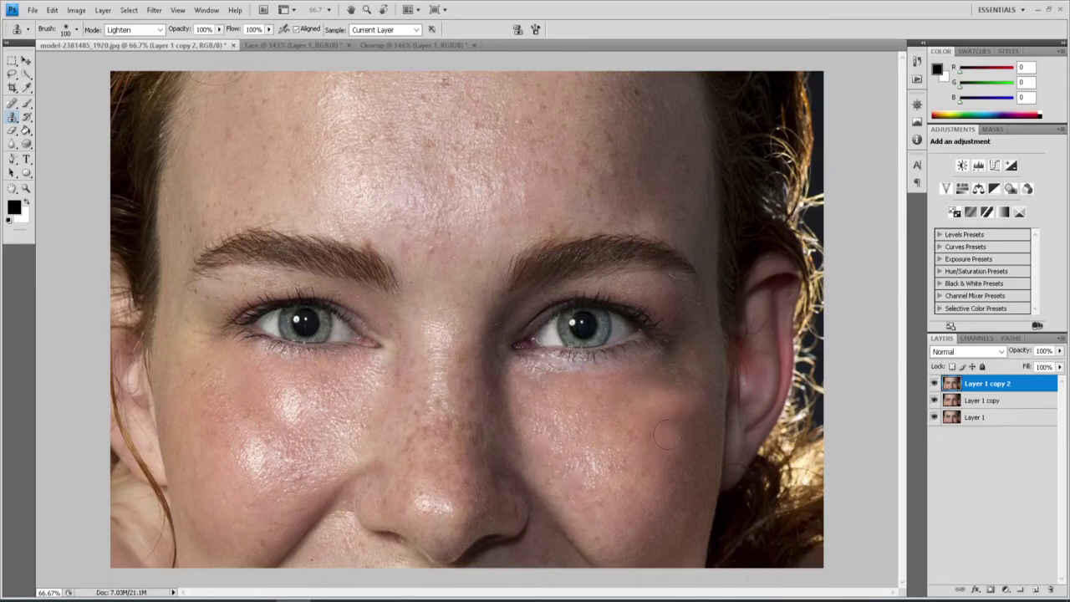
{"action": "left_click_drag", "start_coordinate": [668, 430], "coordinate": [667, 397]}
{"action": "key", "text": "x"}
{"action": "key", "text": "x"}
{"action": "left_click", "coordinate": [637, 413], "text": "alt"}
{"action": "mouse_move", "coordinate": [677, 508]}
{"action": "left_mouse_down"}
{"action": "mouse_move", "coordinate": [671, 464]}
{"action": "mouse_move", "coordinate": [681, 457]}
{"action": "mouse_move", "coordinate": [704, 482]}
{"action": "left_mouse_up"}
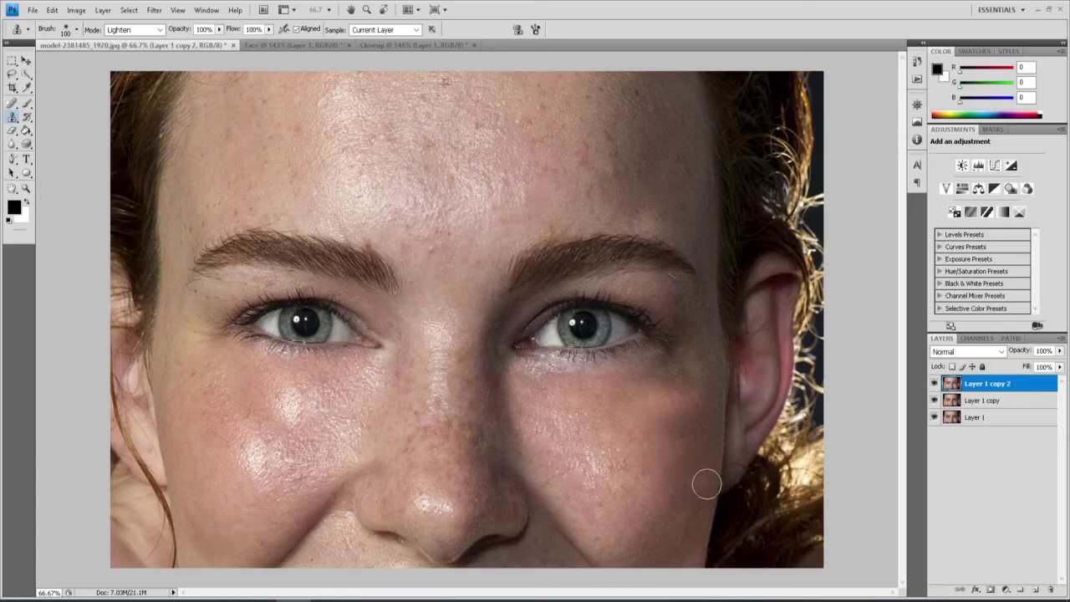
{"action": "left_click", "coordinate": [622, 387], "text": "alt"}
{"action": "mouse_move", "coordinate": [649, 382]}
{"action": "left_mouse_down"}
{"action": "mouse_move", "coordinate": [640, 391]}
{"action": "mouse_move", "coordinate": [634, 375]}
{"action": "mouse_move", "coordinate": [663, 363]}
{"action": "mouse_move", "coordinate": [672, 392]}
{"action": "mouse_move", "coordinate": [667, 383]}
{"action": "mouse_move", "coordinate": [687, 378]}
{"action": "mouse_move", "coordinate": [652, 423]}
{"action": "left_mouse_up"}
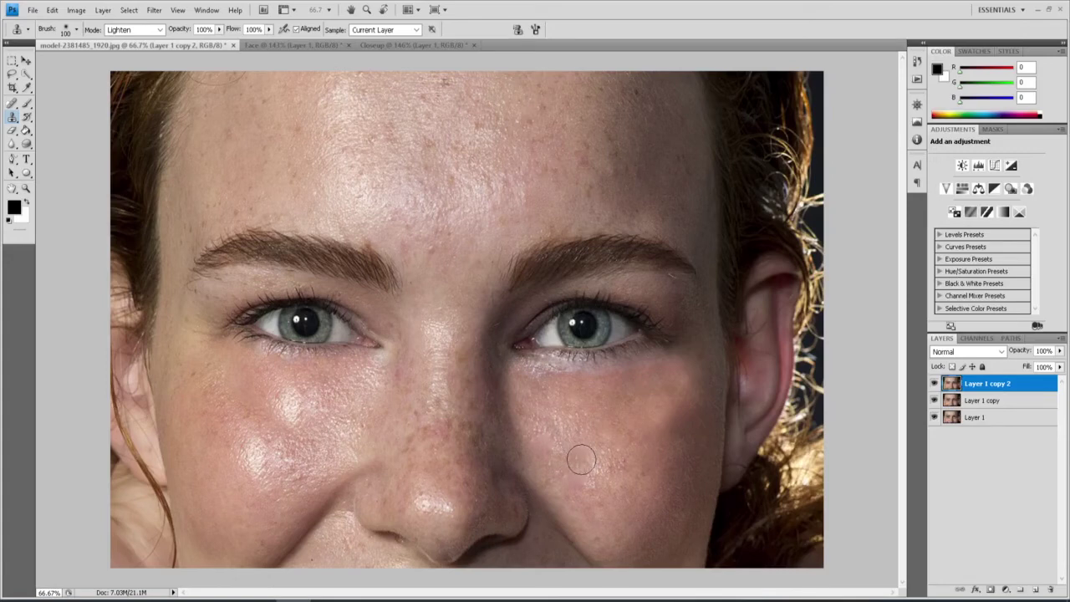
- Heal the fine line beneath the right-hand eye with one Spot Healing Brush stroke
{"action": "left_click", "coordinate": [12, 103]}
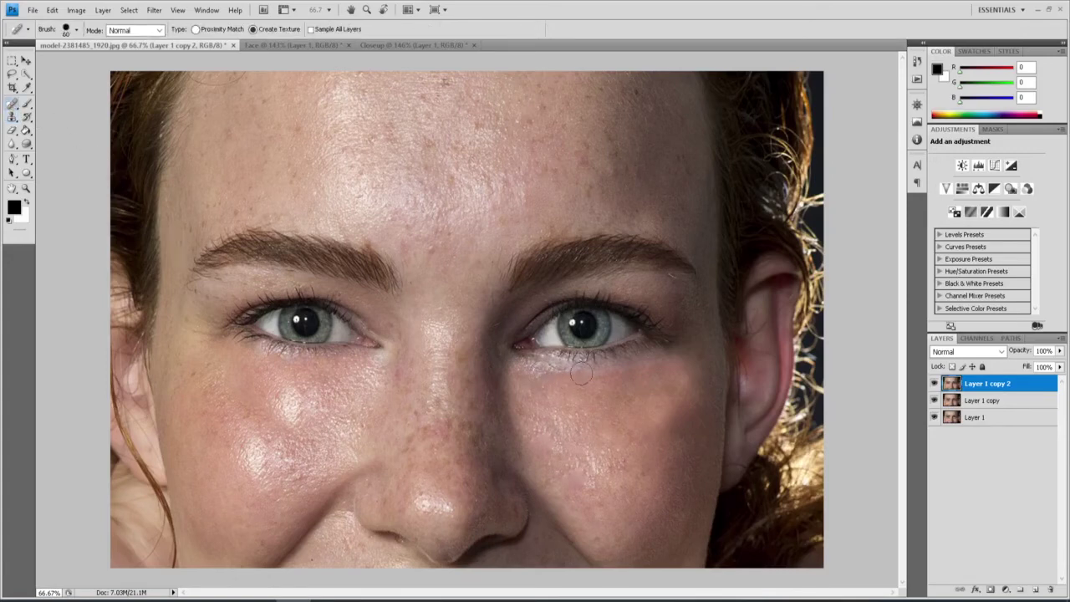
{"action": "left_click", "coordinate": [538, 371]}
{"action": "left_click_drag", "start_coordinate": [537, 371], "coordinate": [681, 359]}
- Lower the opacity of Layer 1 copy 2 to 37%
{"action": "left_click", "coordinate": [1059, 352]}
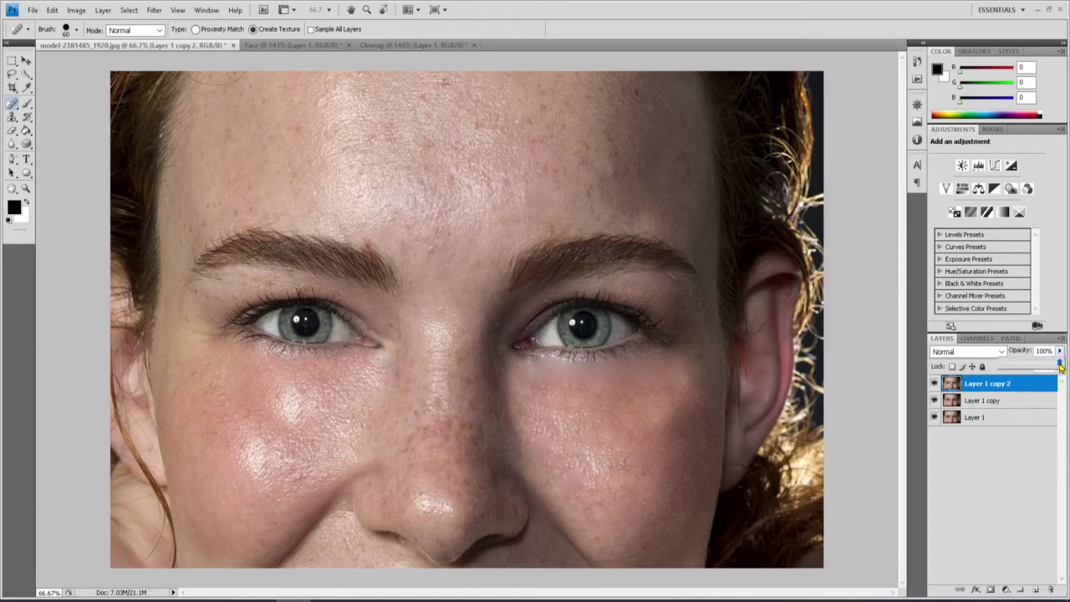
{"action": "left_click_drag", "start_coordinate": [1059, 365], "coordinate": [1021, 365]}
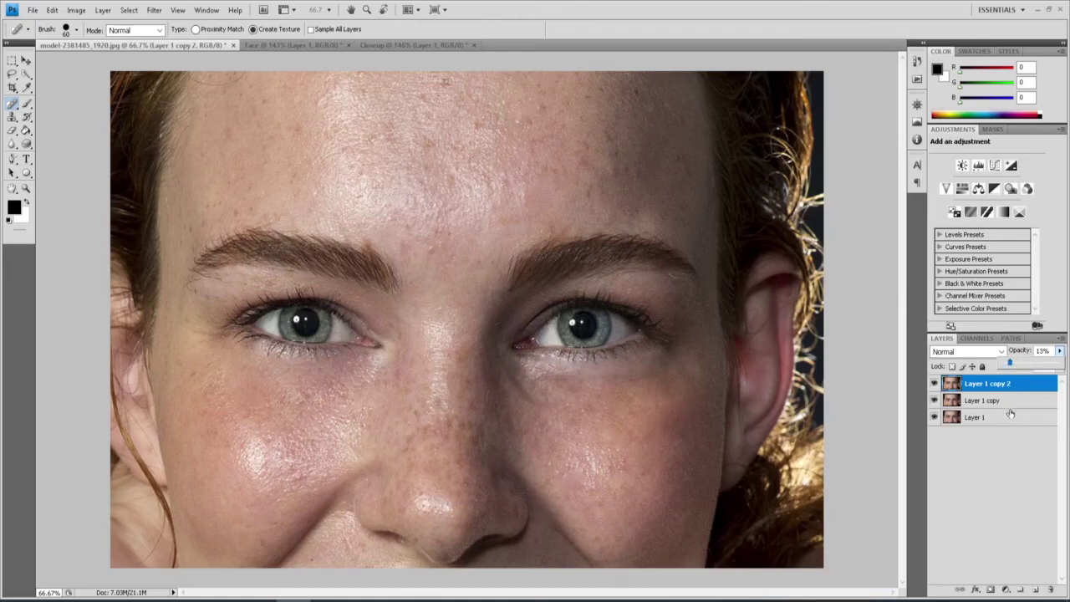
{"action": "left_click_drag", "start_coordinate": [1009, 363], "coordinate": [1022, 403]}
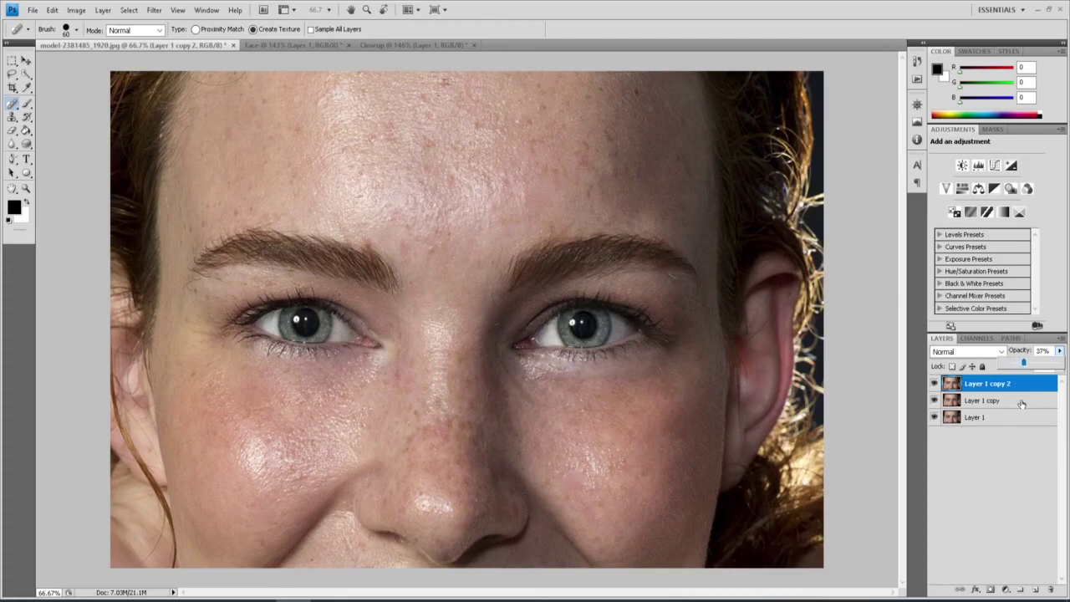
- Toggle visibility of Layer 1 copy 2 and Layer 1 copy to compare against the original
{"action": "left_click", "coordinate": [934, 384]}
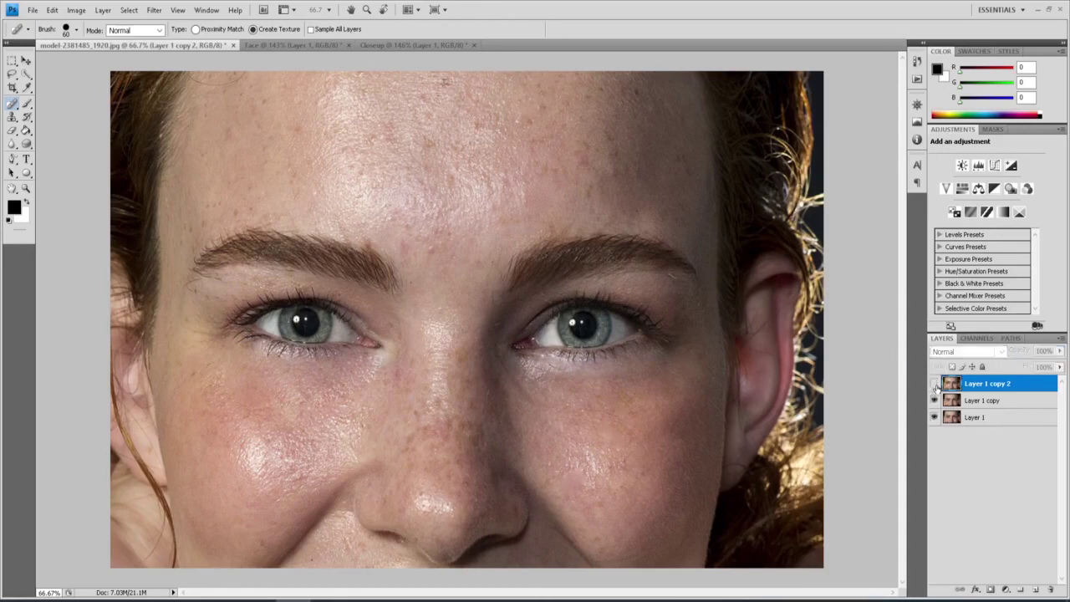
{"action": "left_click", "coordinate": [935, 383]}
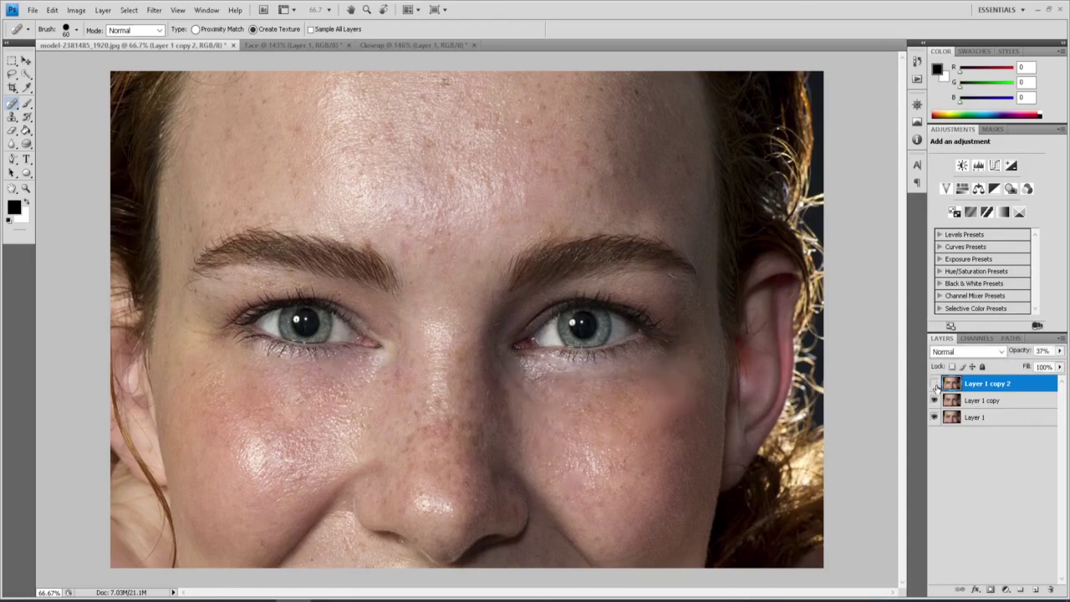
{"action": "left_click", "coordinate": [935, 384]}
{"action": "left_click", "coordinate": [936, 400]}
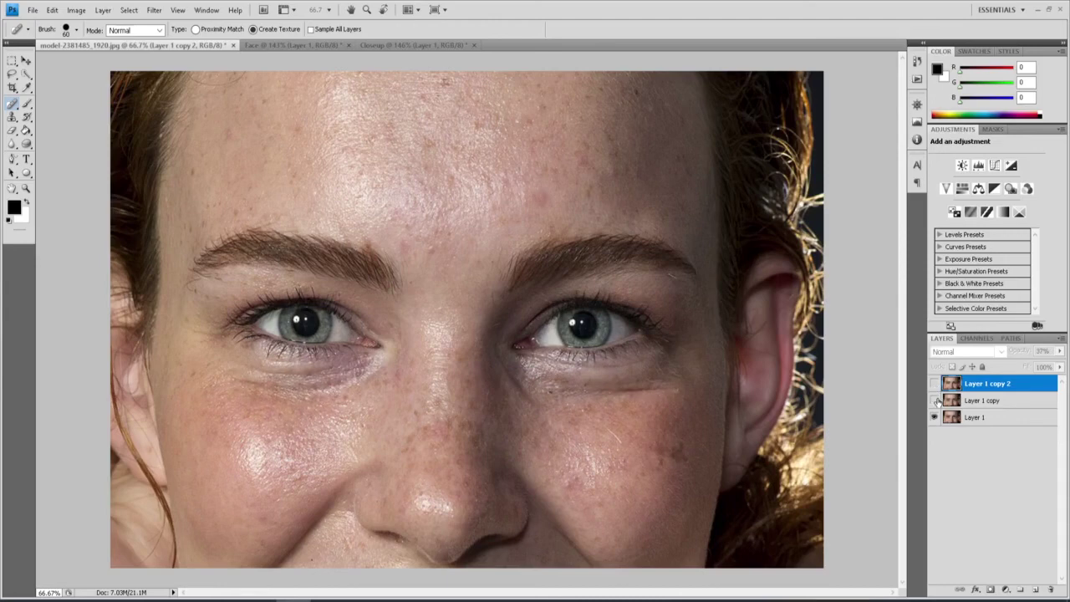
{"action": "left_click_drag", "start_coordinate": [935, 402], "coordinate": [934, 384]}
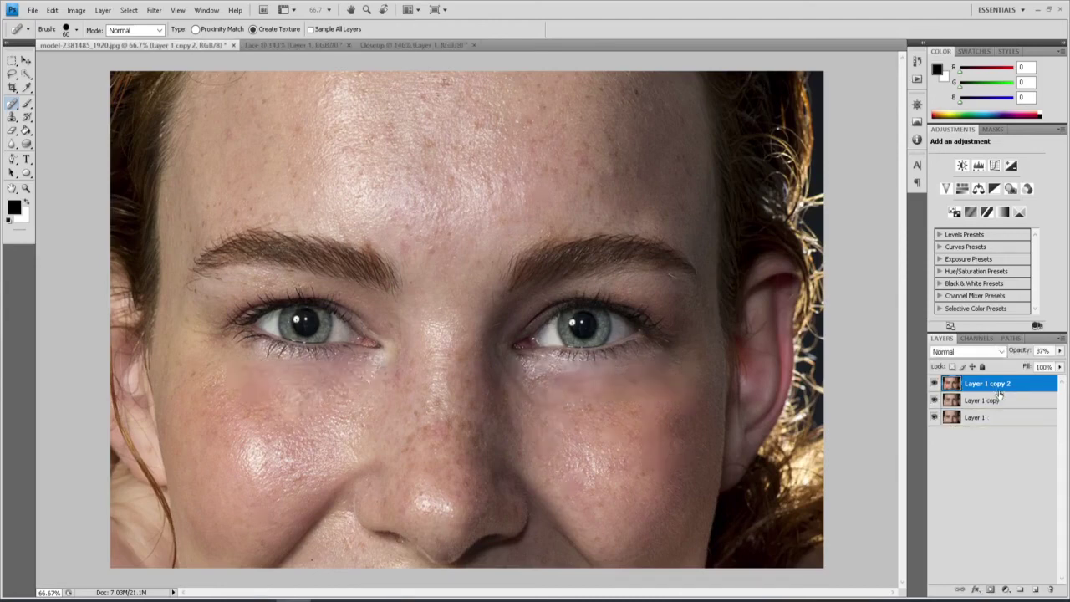
- Group Layer 1 copy and Layer 1 copy 2 into Group 1 with Ctrl+G
{"action": "left_click", "coordinate": [990, 401], "text": "shift"}
{"action": "key", "text": "ctrl+g"}
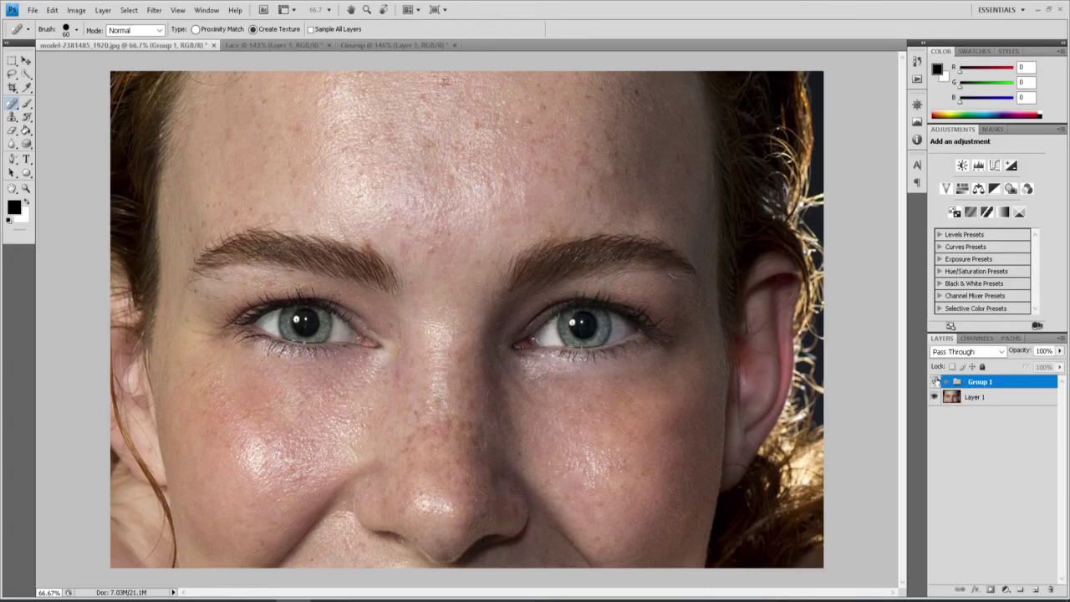
- Toggle Group 1's visibility to compare before and after, leaving it visible
{"action": "left_click", "coordinate": [935, 381]}
{"action": "left_click", "coordinate": [935, 381]}
{"action": "left_click", "coordinate": [935, 381]}
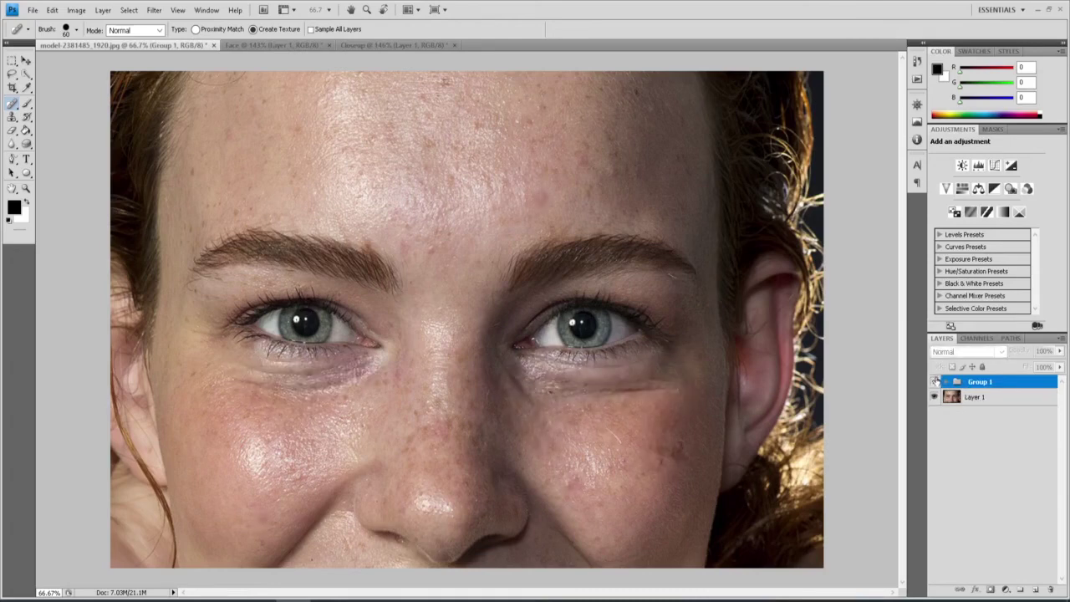
{"action": "left_click", "coordinate": [935, 381]}
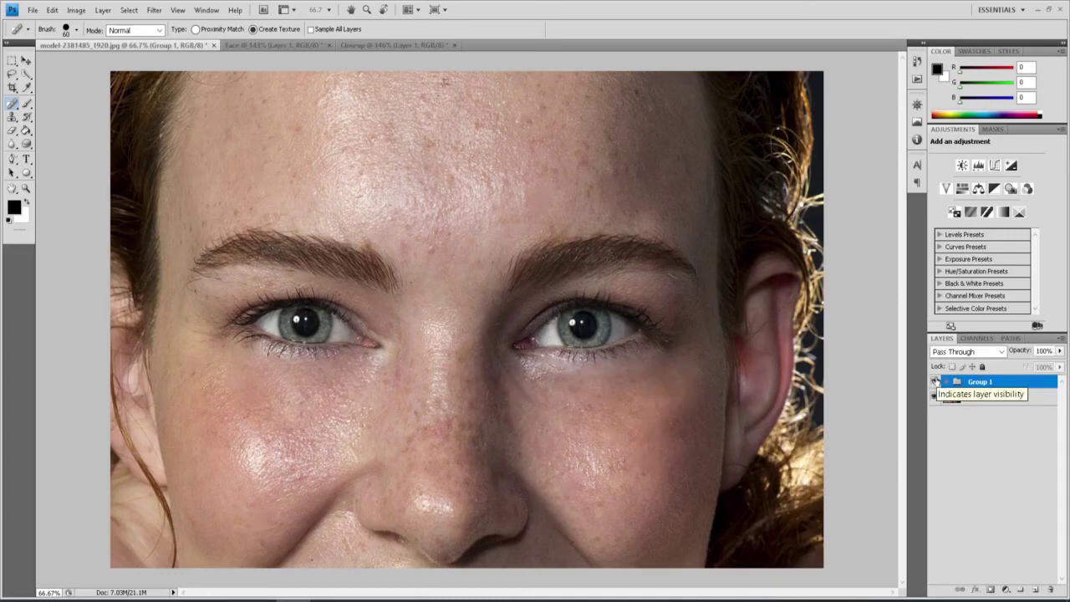